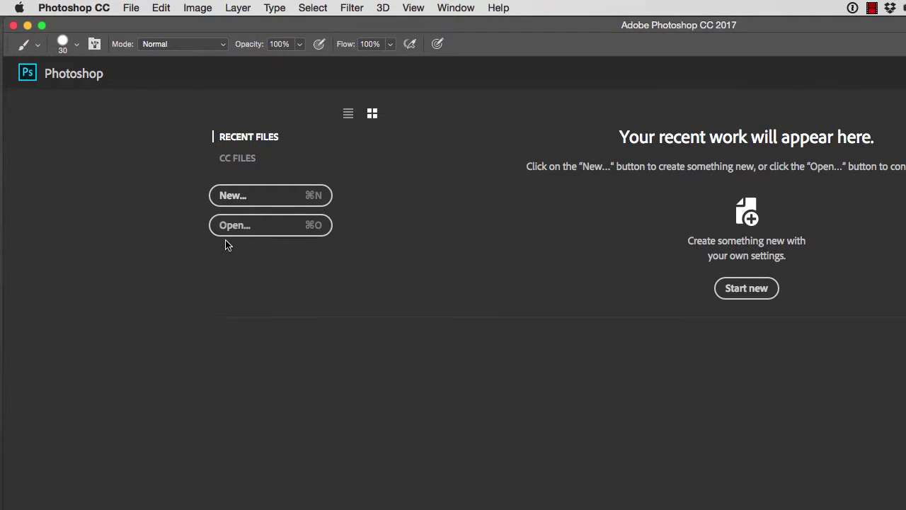
Open the photo Posterized cropped_01_Original.jpg from the POSTERIZATION VIDEO folder
{"action": "left_click", "coordinate": [132, 10]}
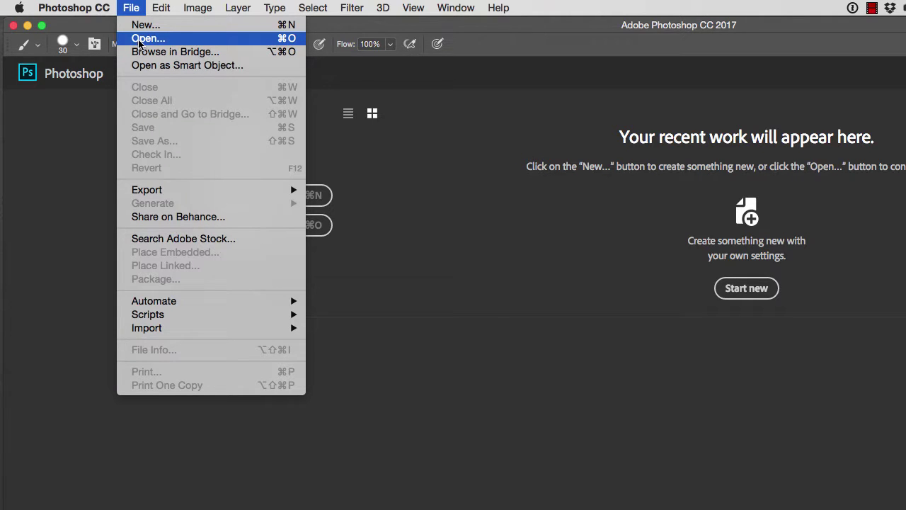
{"action": "left_click", "coordinate": [133, 10]}
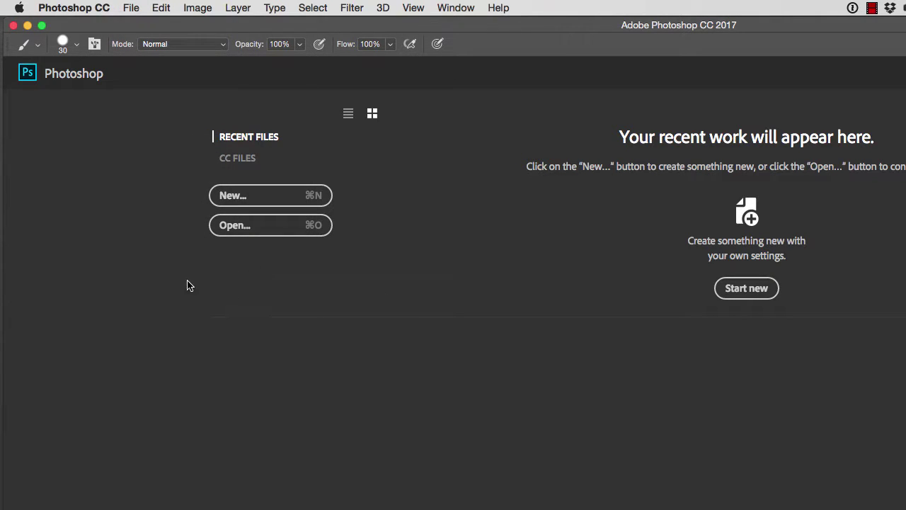
{"action": "left_click", "coordinate": [236, 226]}
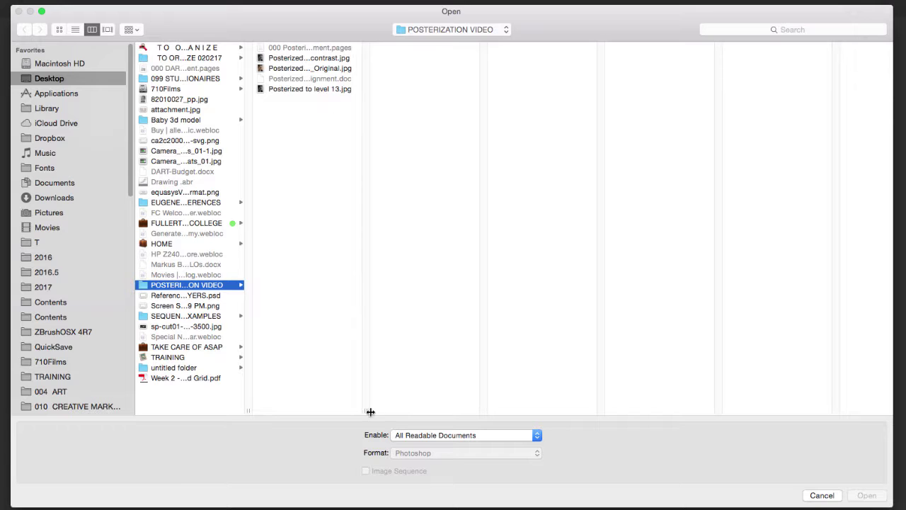
{"action": "left_click_drag", "start_coordinate": [364, 408], "coordinate": [501, 409]}
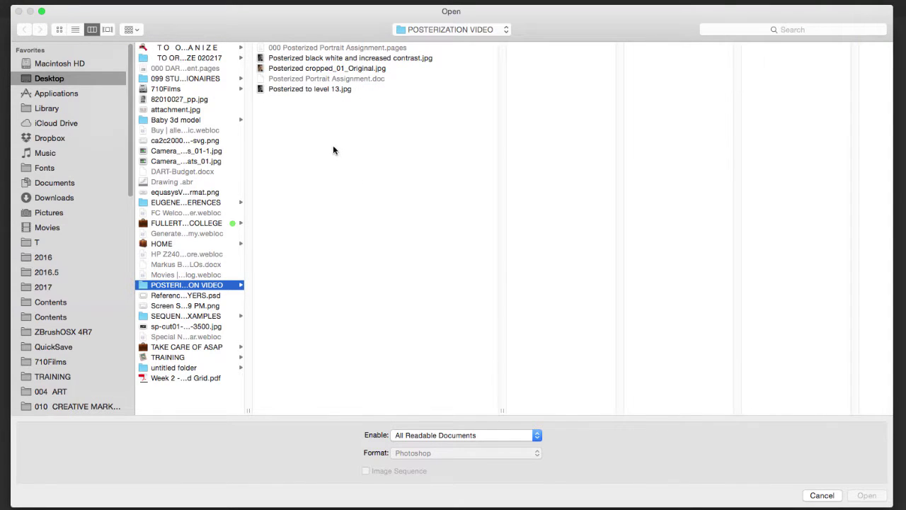
{"action": "left_click", "coordinate": [334, 68]}
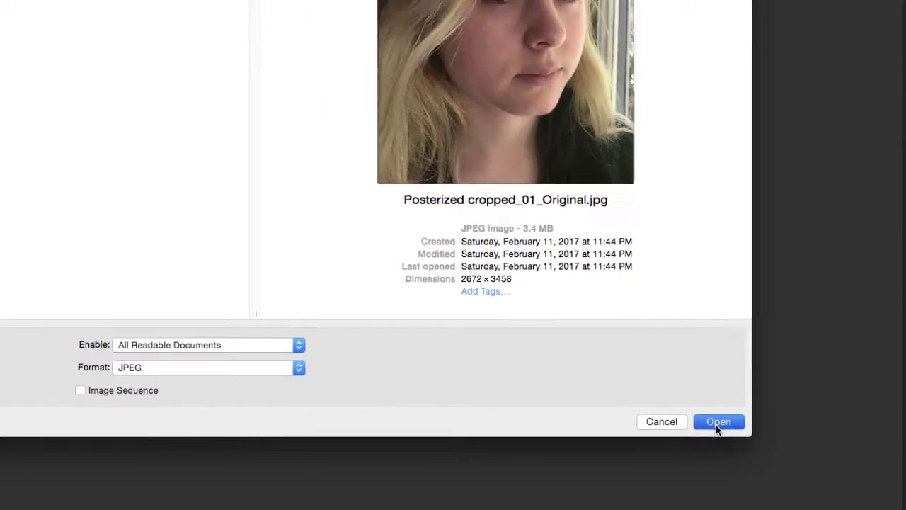
{"action": "left_click", "coordinate": [717, 422]}
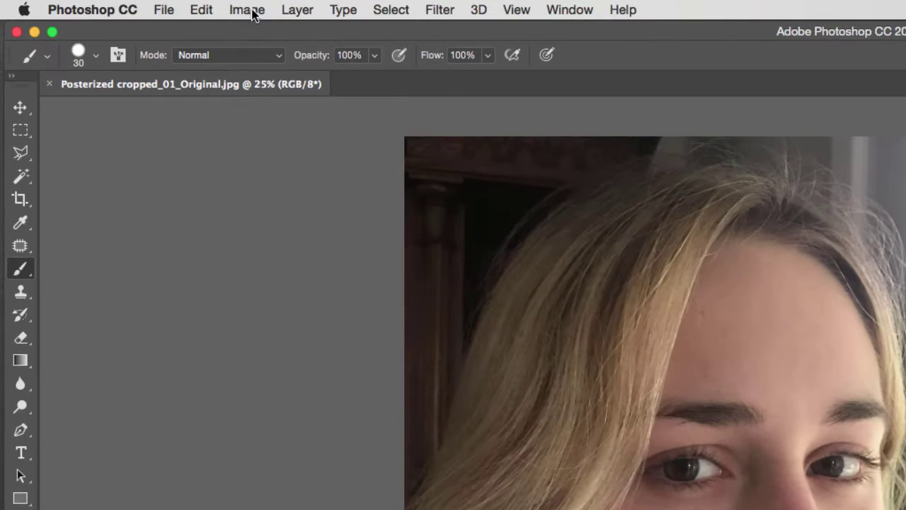
Open Image Size and confirm 37.111 x 48.028 inches at 72 Pixels/Inch
{"action": "left_click", "coordinate": [132, 5]}
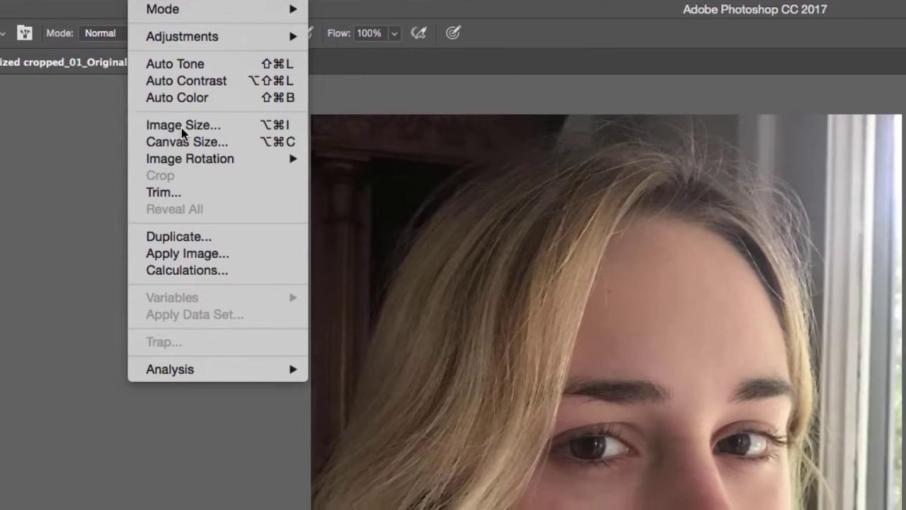
{"action": "left_click", "coordinate": [276, 147]}
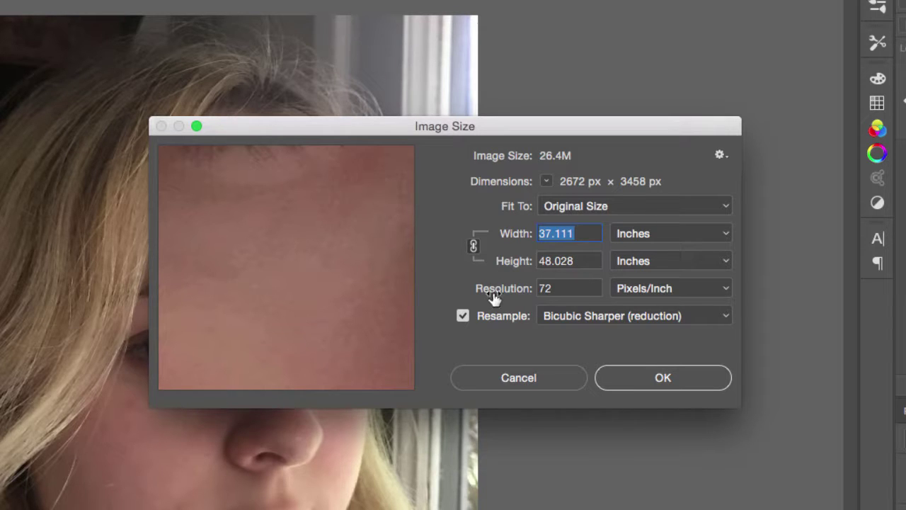
{"action": "left_click", "coordinate": [648, 289]}
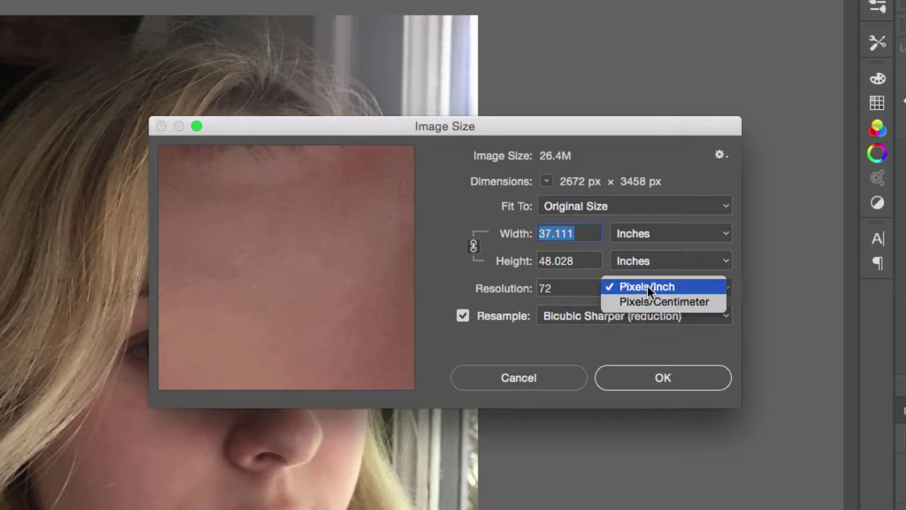
{"action": "left_click", "coordinate": [650, 287]}
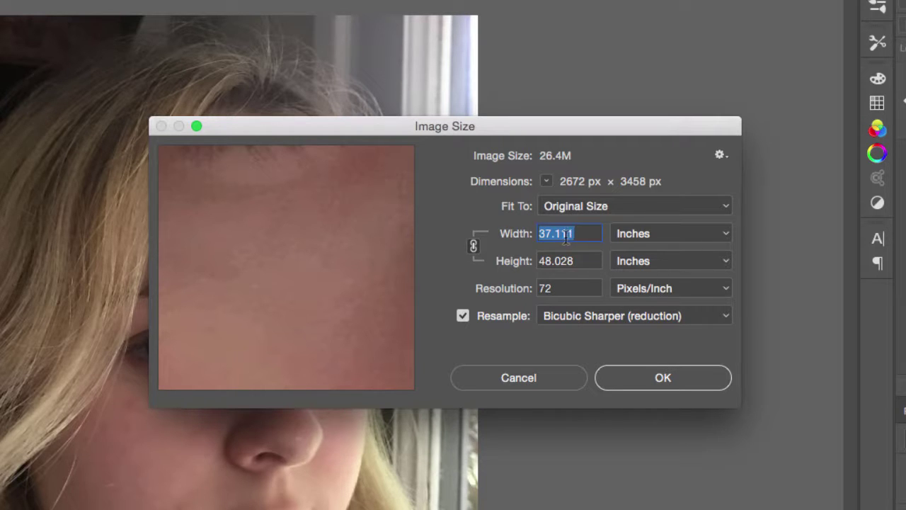
Resize the image to 8.5 inches wide at 300 Pixels/Inch
{"action": "type", "text": "8.5"}
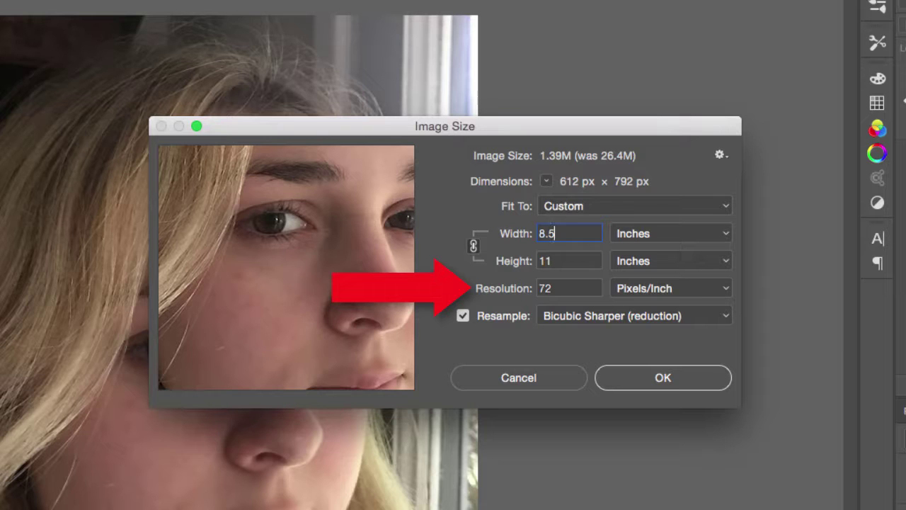
{"action": "double_click", "coordinate": [545, 288]}
{"action": "type", "text": "300"}
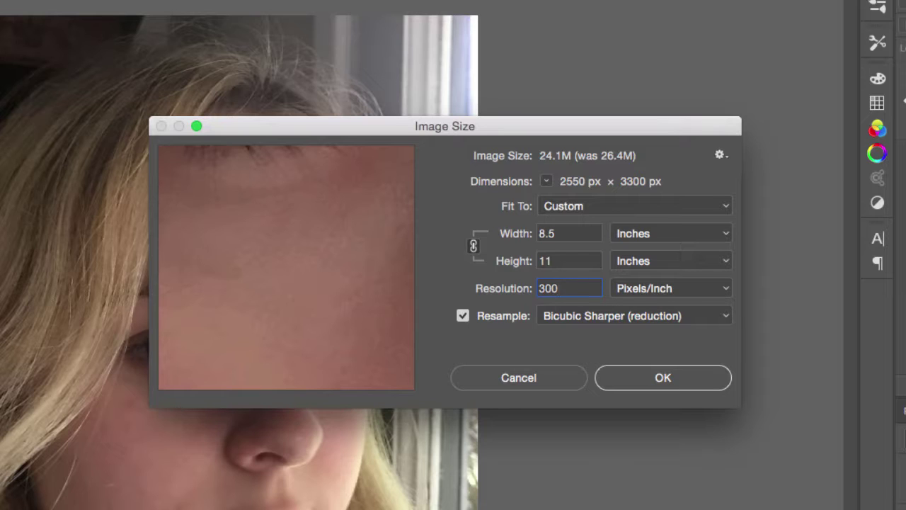
{"action": "key", "text": "Return"}
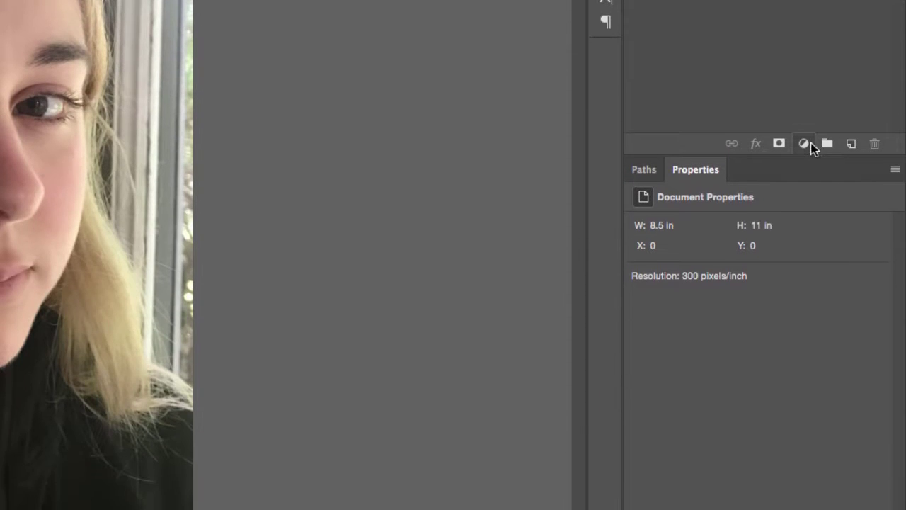
Add a default Black & White adjustment layer and toggle its visibility to compare
{"action": "left_click", "coordinate": [804, 439]}
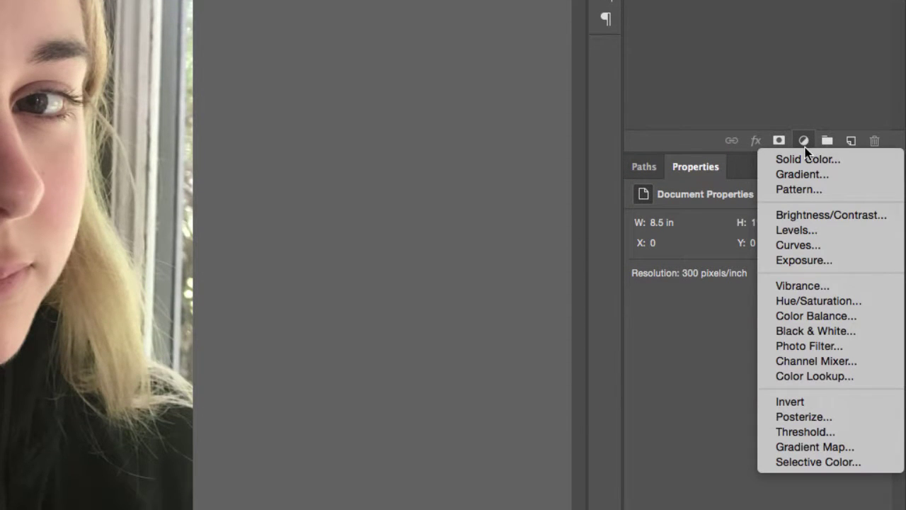
{"action": "left_click", "coordinate": [810, 330]}
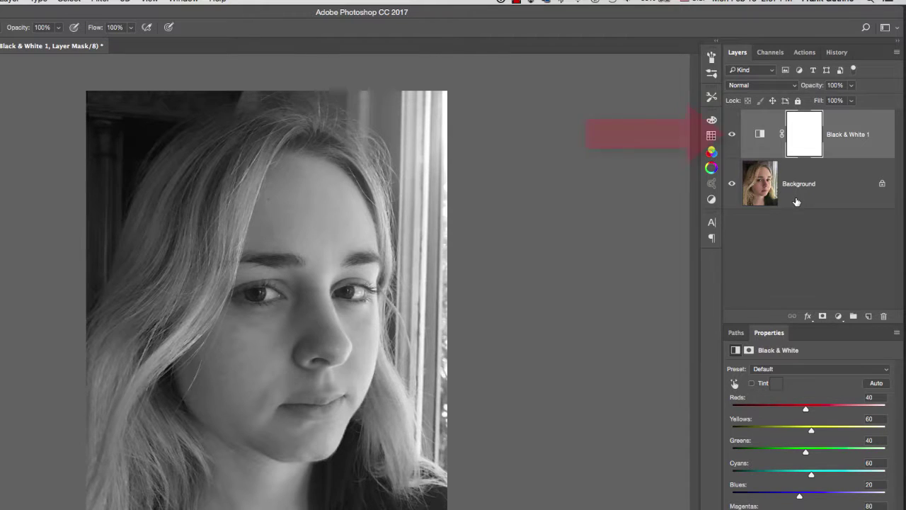
{"action": "left_click", "coordinate": [732, 134]}
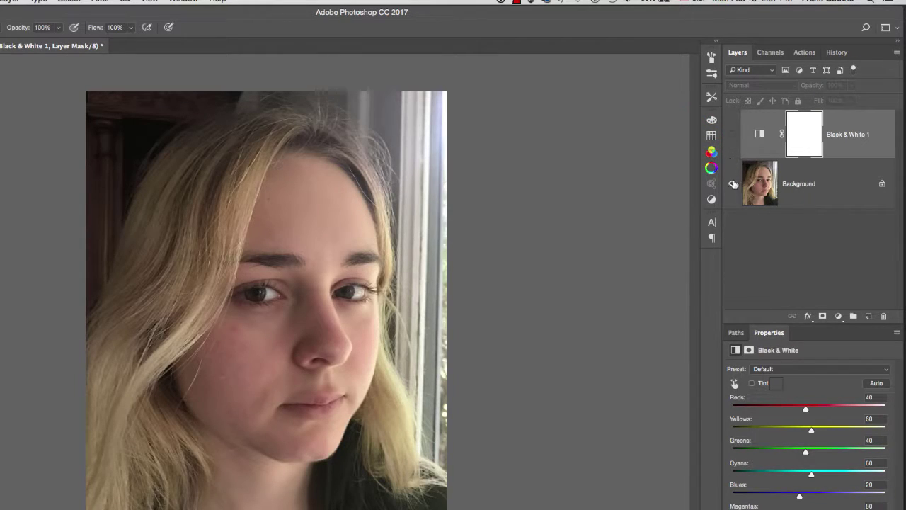
{"action": "left_click", "coordinate": [732, 135]}
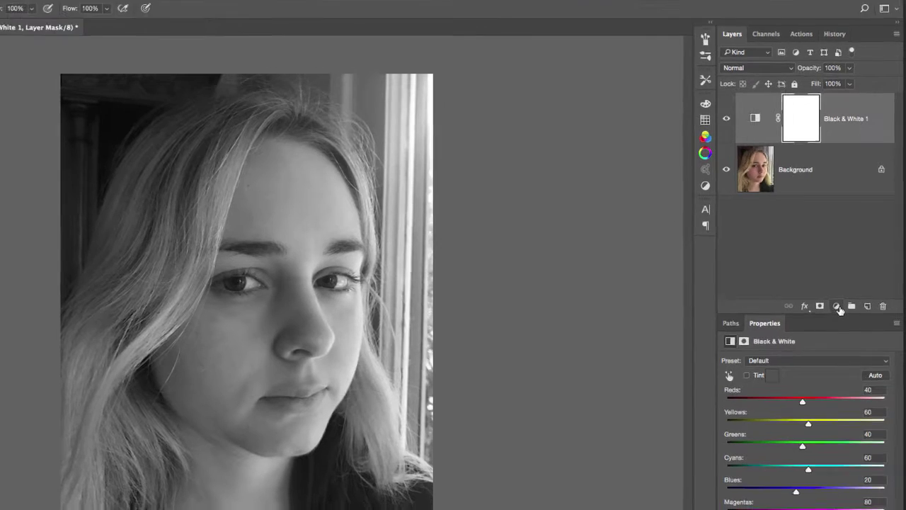
Add a Posterize adjustment layer and tune its Levels slider to 14
{"action": "left_click", "coordinate": [839, 316]}
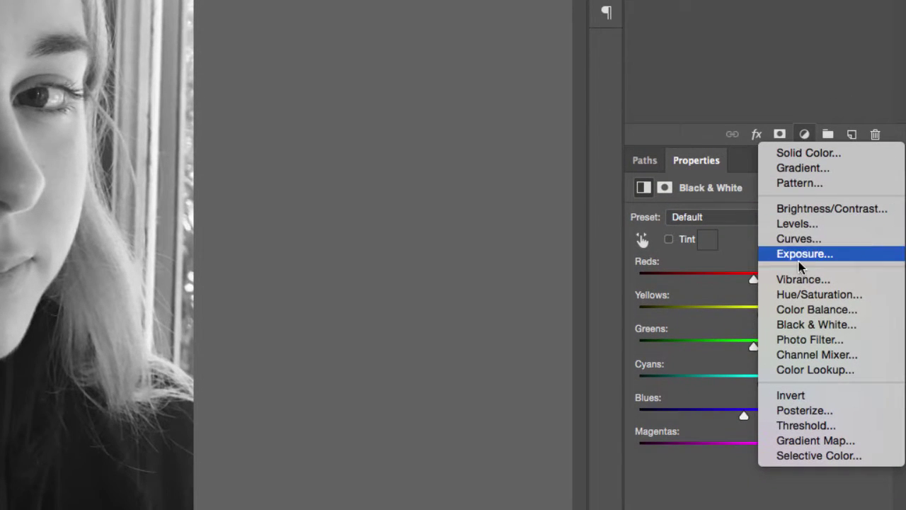
{"action": "left_click", "coordinate": [800, 412]}
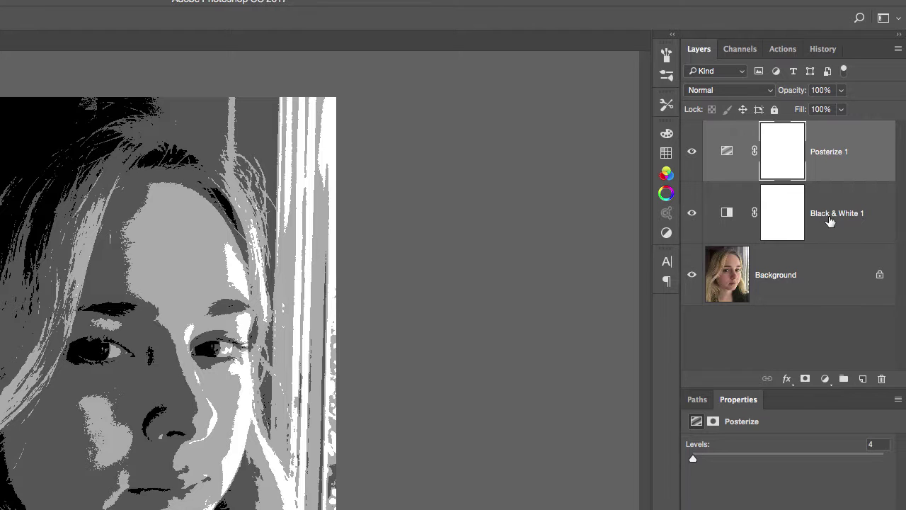
{"action": "left_click", "coordinate": [836, 216]}
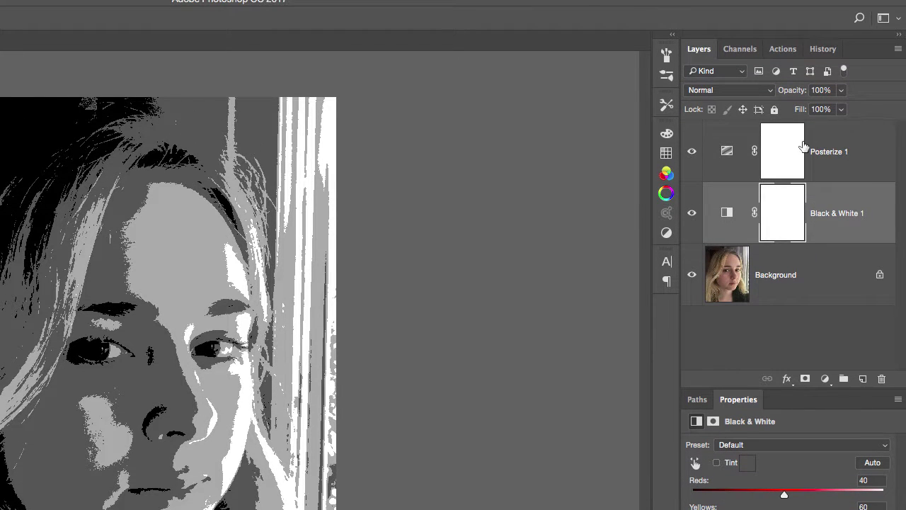
{"action": "left_click", "coordinate": [868, 150]}
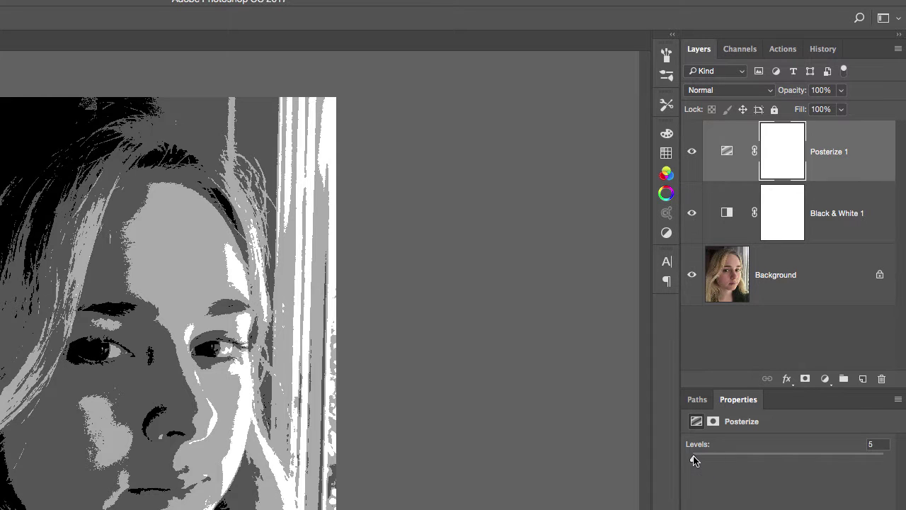
{"action": "left_click_drag", "start_coordinate": [694, 460], "coordinate": [691, 461]}
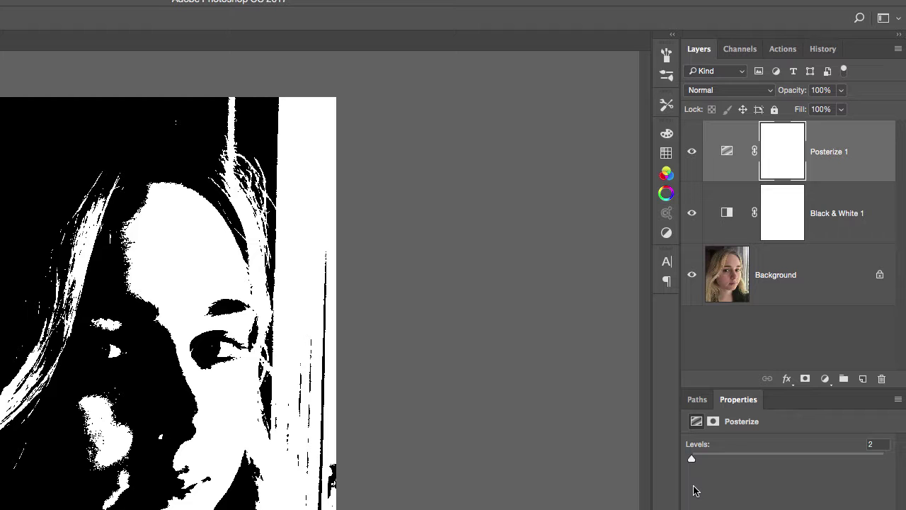
{"action": "left_click_drag", "start_coordinate": [692, 462], "coordinate": [693, 461]}
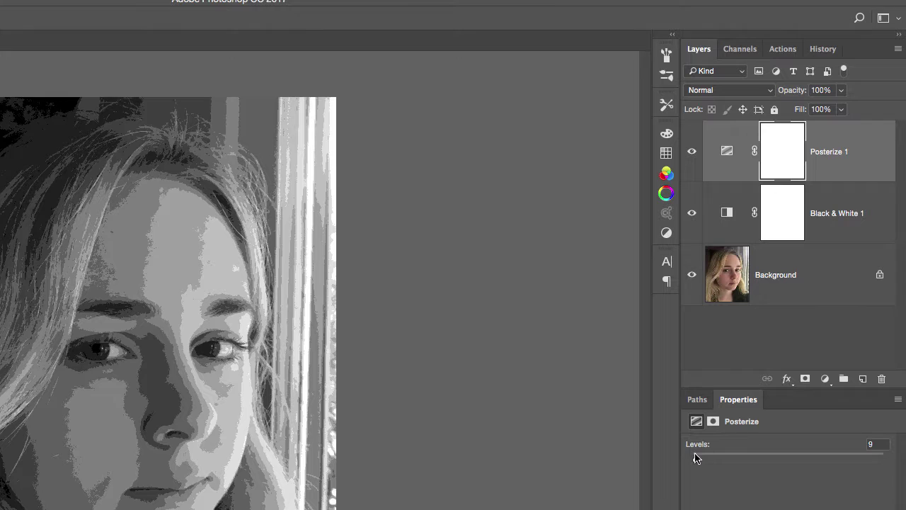
{"action": "left_click_drag", "start_coordinate": [697, 459], "coordinate": [701, 460]}
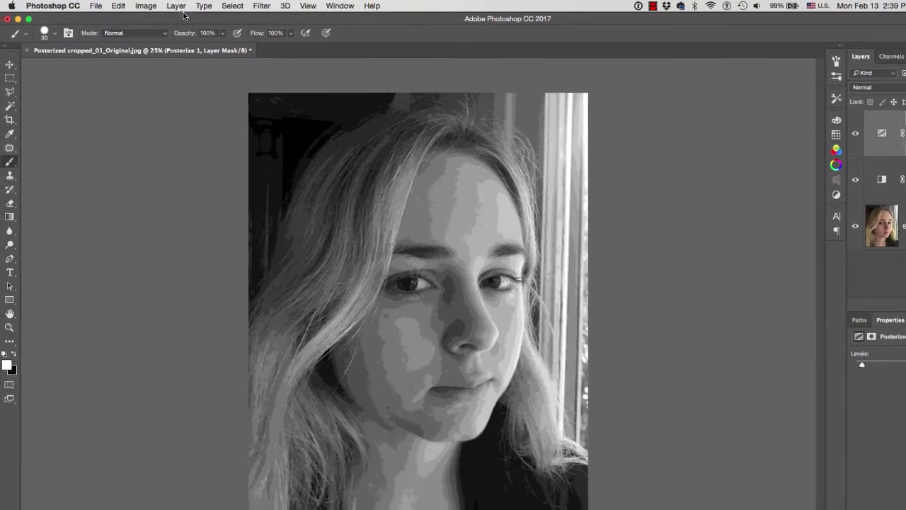
Use Layer > Flatten Image to merge all layers into the Background
{"action": "left_click", "coordinate": [179, 6]}
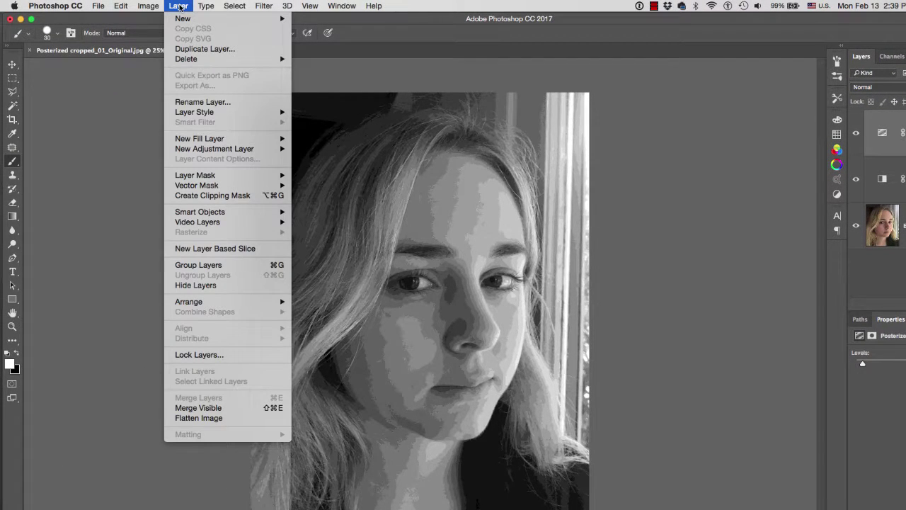
{"action": "left_click", "coordinate": [221, 419]}
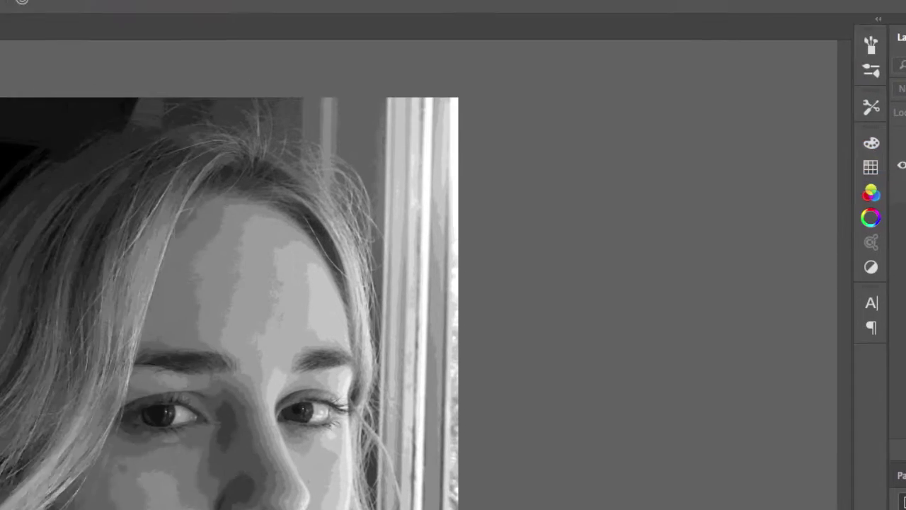
In Save As, rename the file to Posterized cropped_02_Final.jpg and tick As a Copy
{"action": "left_click", "coordinate": [164, 9]}
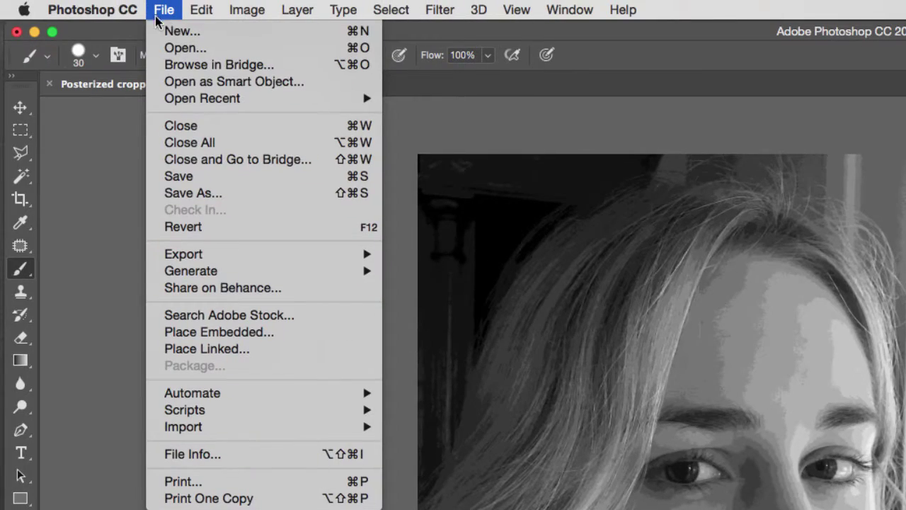
{"action": "left_click", "coordinate": [202, 192]}
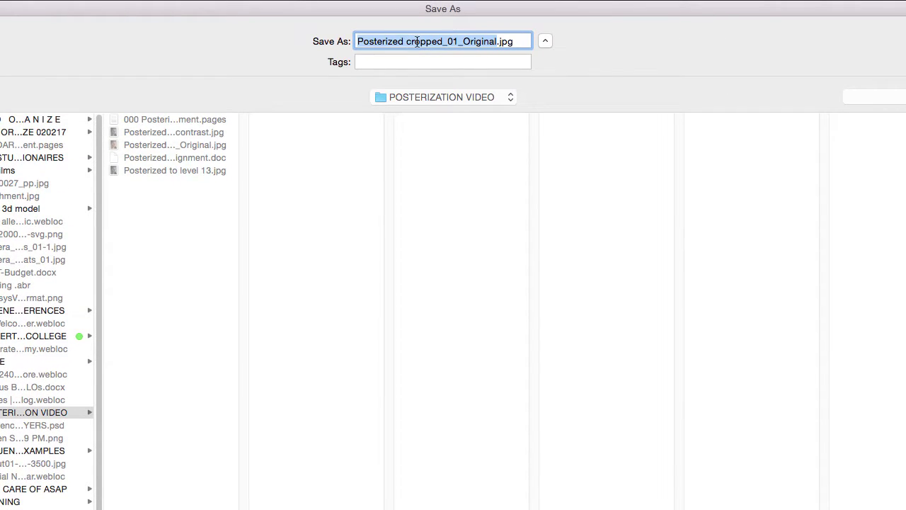
{"action": "left_click", "coordinate": [406, 42]}
{"action": "left_click_drag", "start_coordinate": [407, 41], "coordinate": [456, 42]}
{"action": "left_click", "coordinate": [444, 43]}
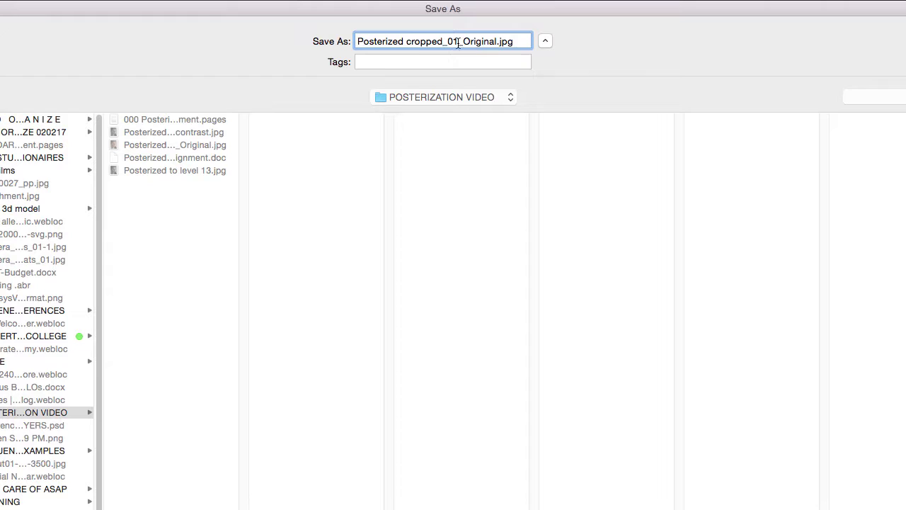
{"action": "left_click", "coordinate": [455, 47]}
{"action": "key", "text": "BackSpace"}
{"action": "type", "text": "2"}
{"action": "key", "text": "shift+Right"}
{"action": "key", "text": "shift+Right"}
{"action": "key", "text": "shift+Right"}
{"action": "key", "text": "shift+Right"}
{"action": "key", "text": "shift+Right"}
{"action": "key", "text": "shift+Right"}
{"action": "key", "text": "shift+Right"}
{"action": "key", "text": "shift+Right"}
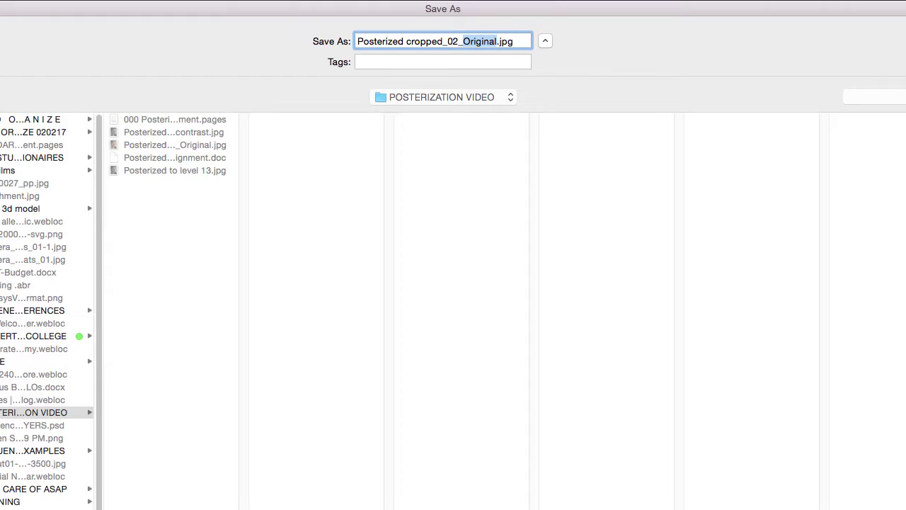
{"action": "type", "text": "Final"}
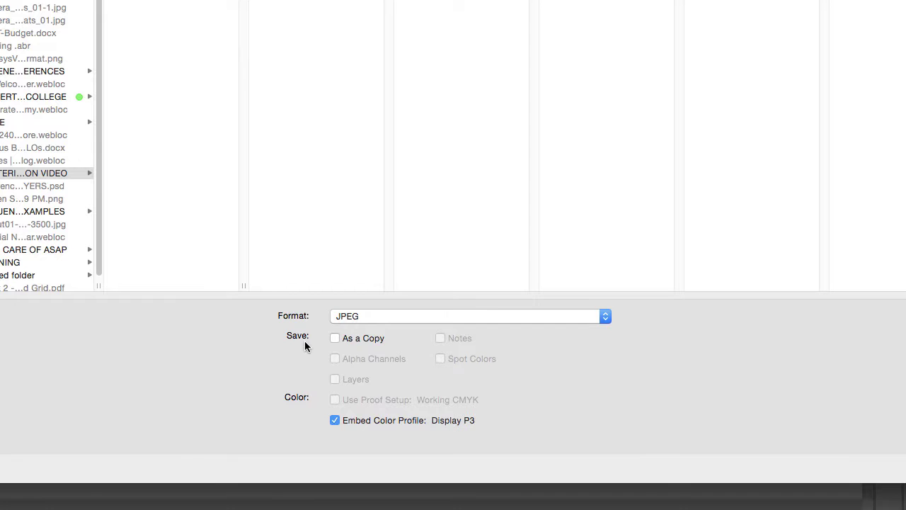
{"action": "left_click", "coordinate": [335, 339]}
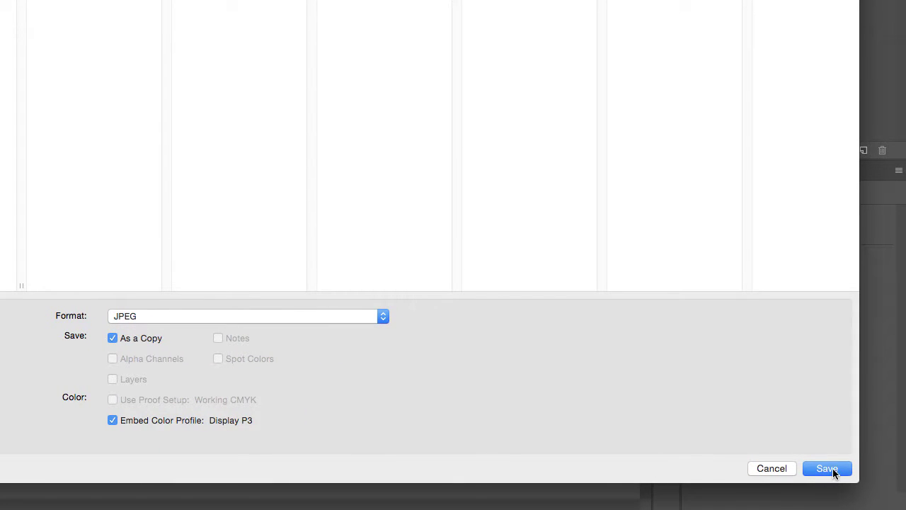
Save the JPEG at Quality 12 (Maximum) with Baseline ("Standard") encoding
{"action": "left_click", "coordinate": [832, 473]}
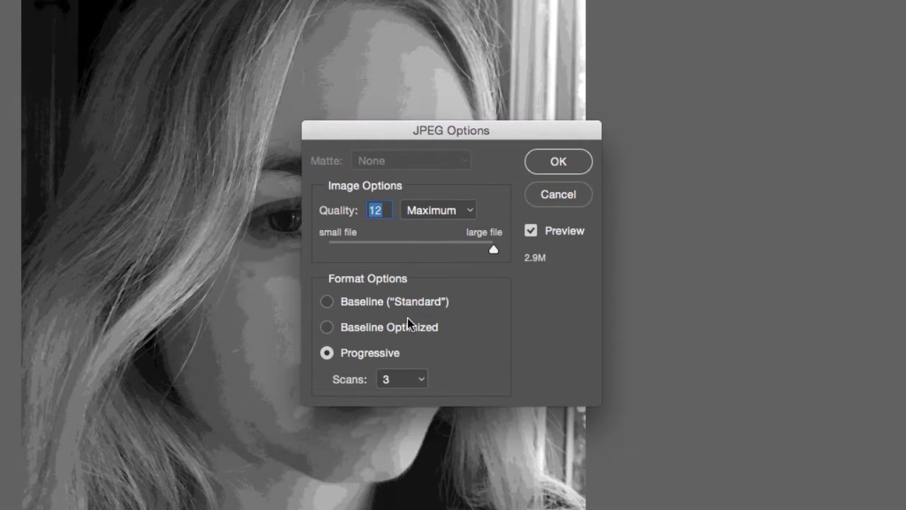
{"action": "left_click", "coordinate": [385, 305]}
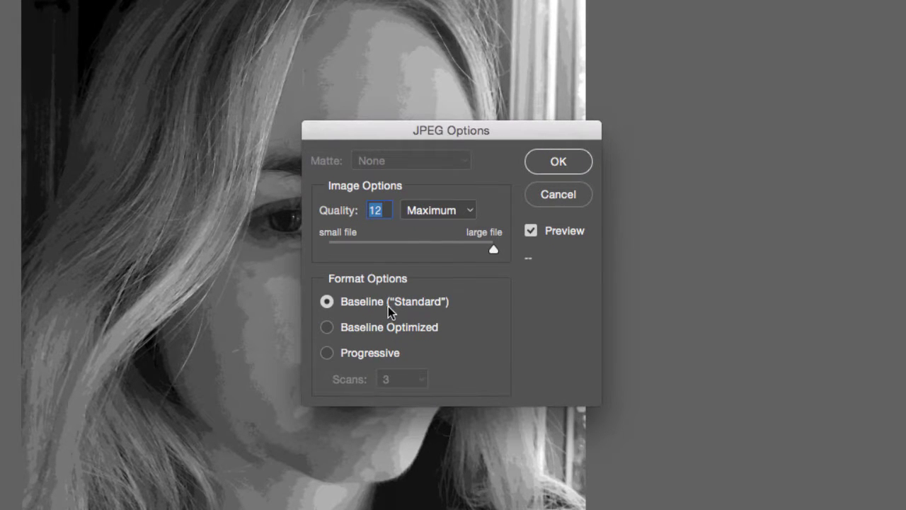
{"action": "mouse_move", "coordinate": [491, 250]}
{"action": "left_mouse_down"}
{"action": "mouse_move", "coordinate": [455, 253]}
{"action": "mouse_move", "coordinate": [505, 253]}
{"action": "left_mouse_up"}
{"action": "left_click", "coordinate": [556, 163]}
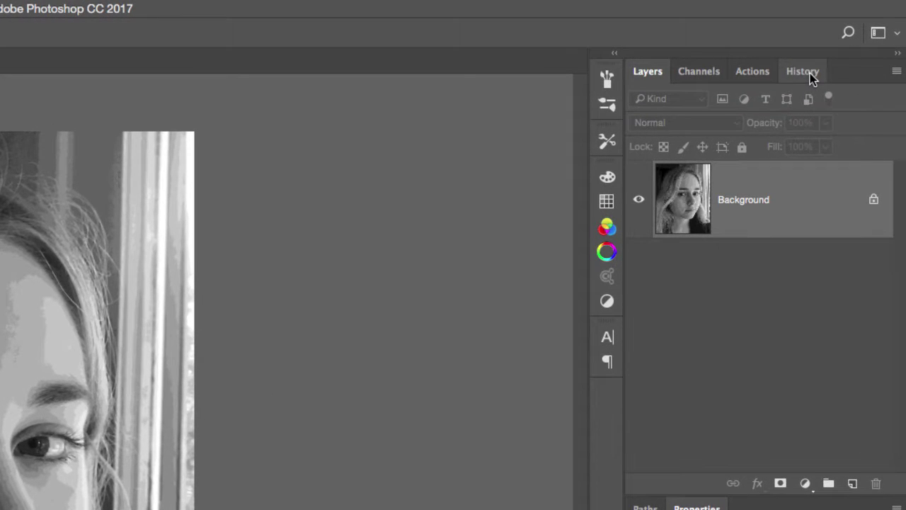
Revert to the original Open state in History and show the Color panel
{"action": "left_click", "coordinate": [811, 78]}
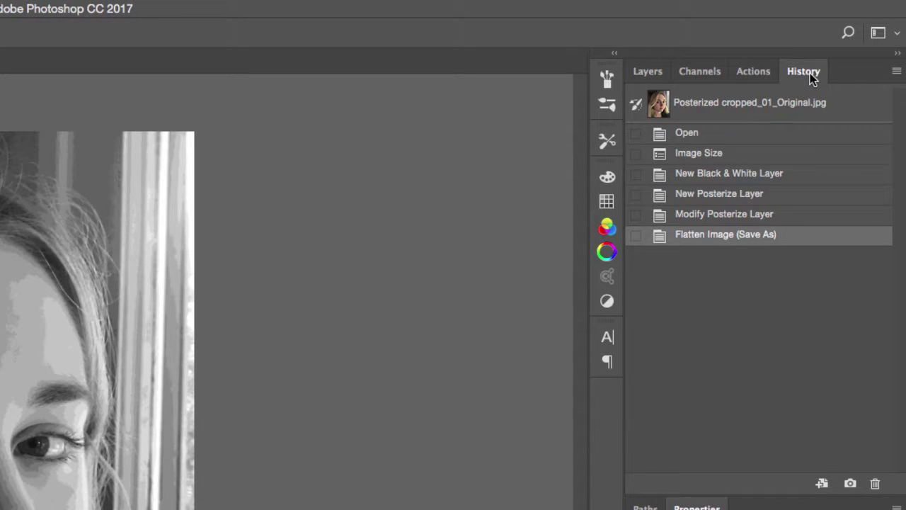
{"action": "left_click", "coordinate": [756, 139]}
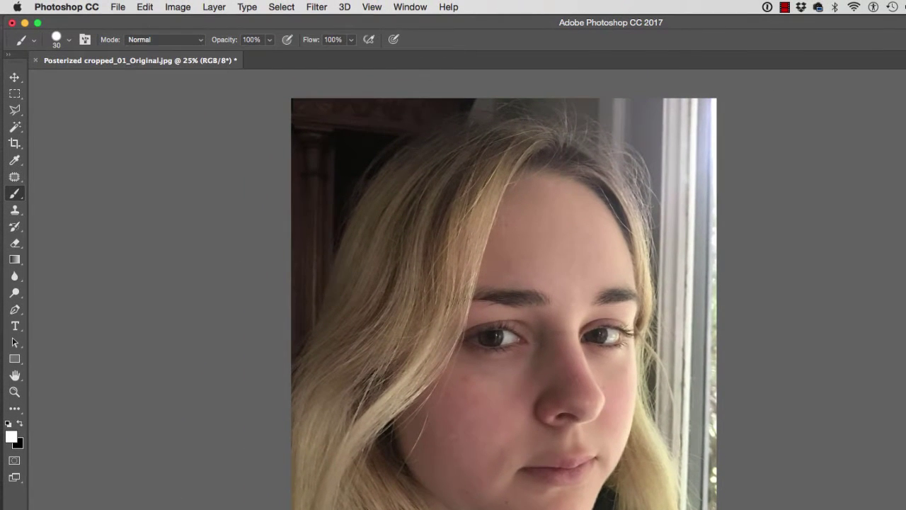
{"action": "left_click", "coordinate": [410, 8]}
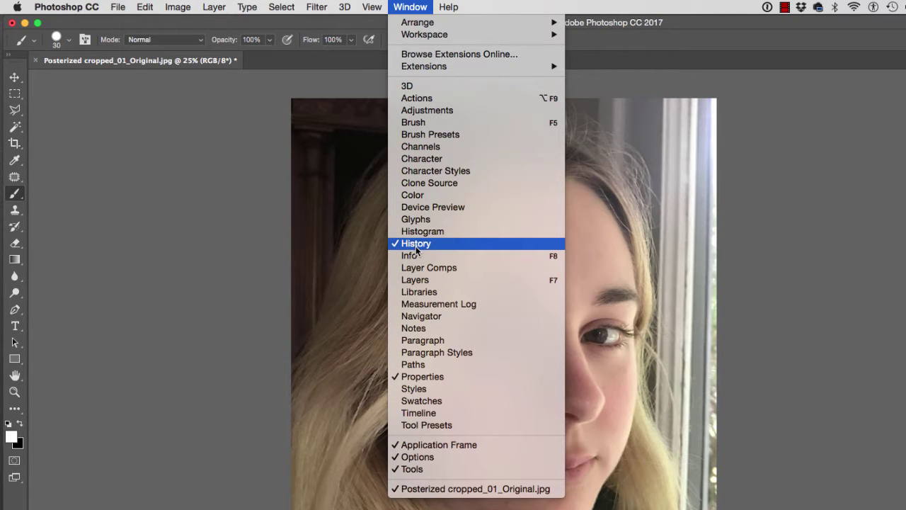
{"action": "left_click", "coordinate": [413, 194]}
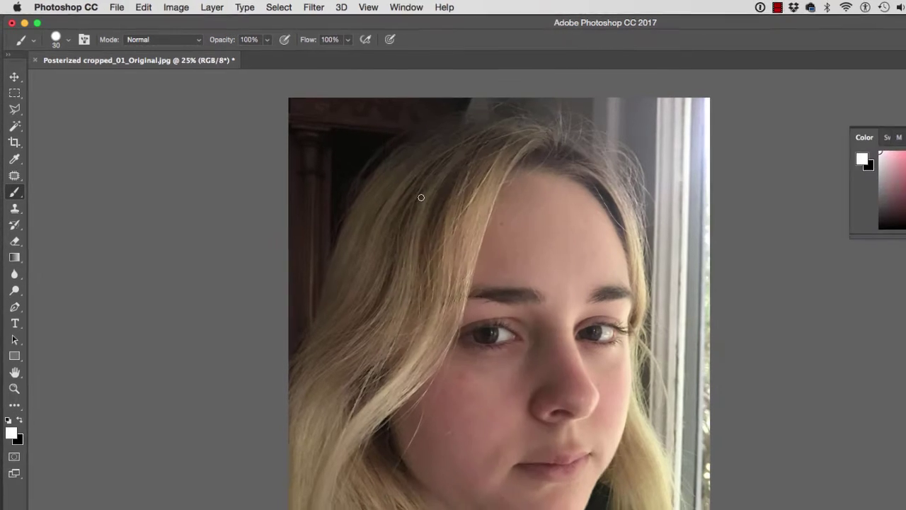